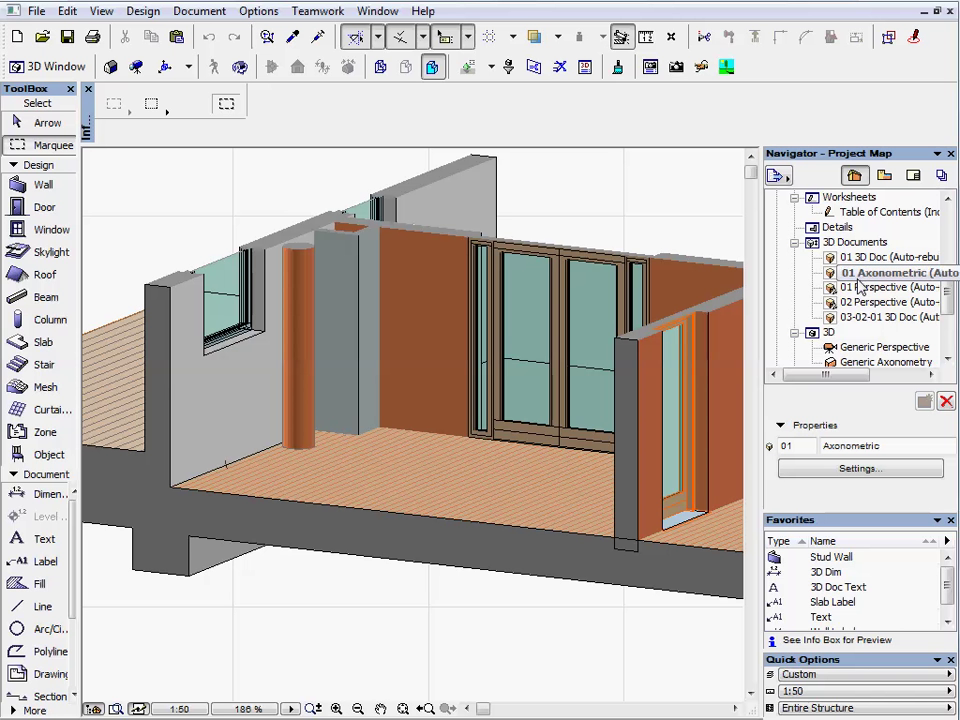
Step: Set the 3D document's Fill Cut Surfaces option to the material fill and zoom out
click(860, 468)
click(684, 511)
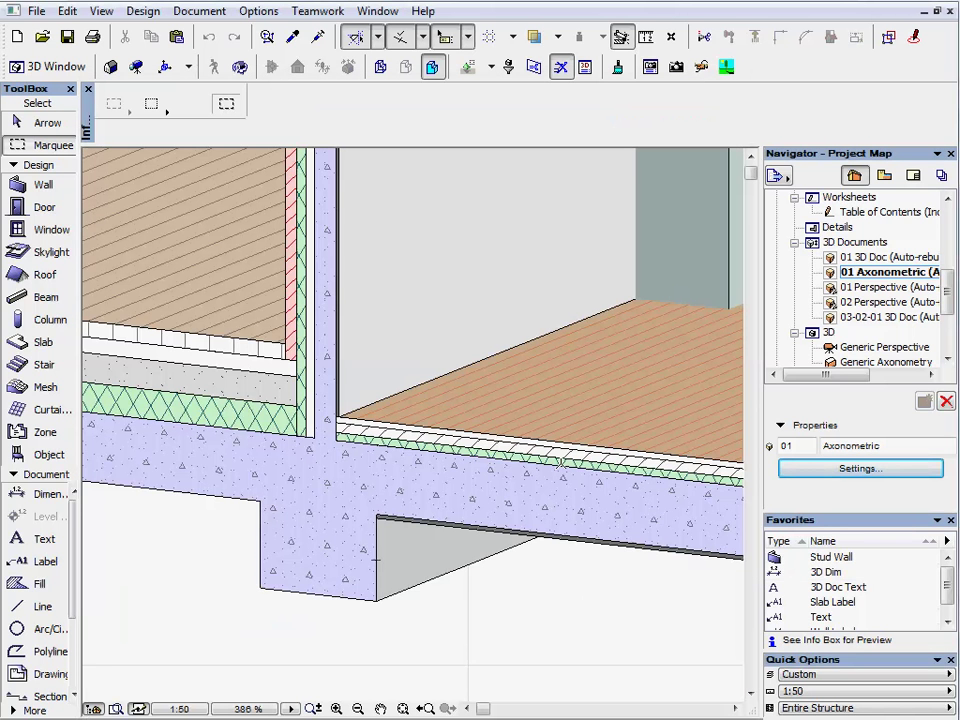
scroll(484, 492, down, 5)
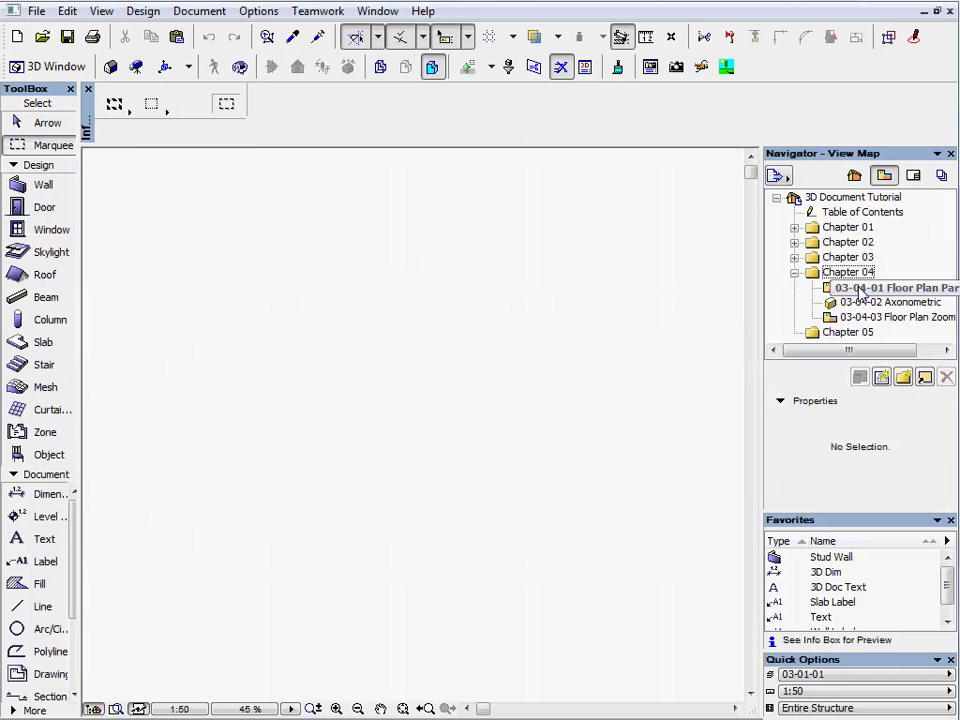
Step: From Chapter 04 in the View Map, open 03-04-02 Axonometric, then 03-04-03 Floor Plan Zoom
click(856, 287)
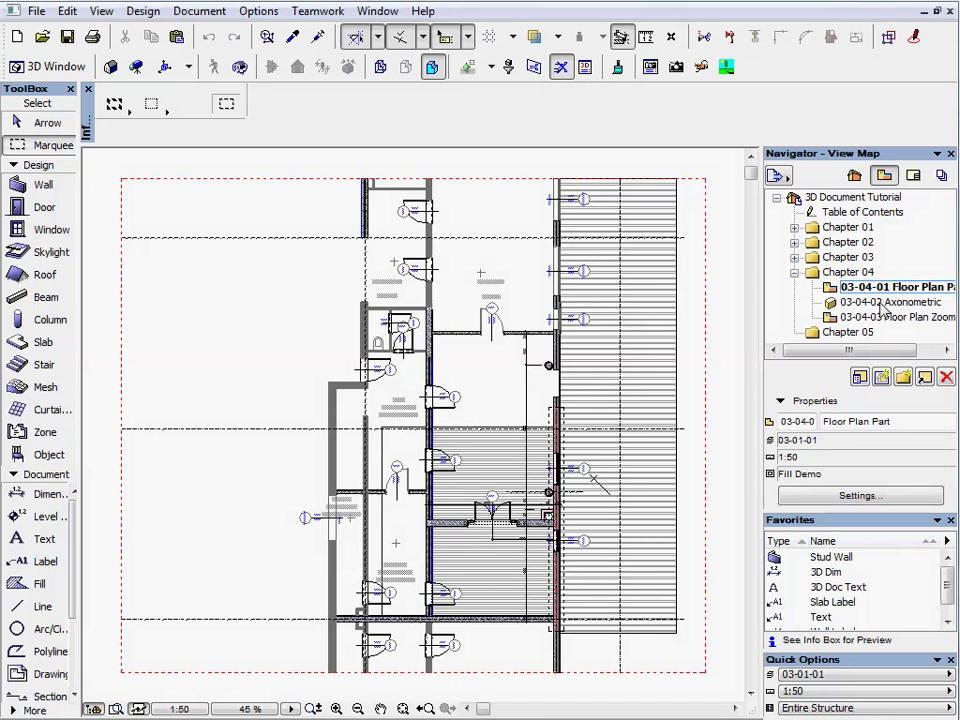
double_click(884, 303)
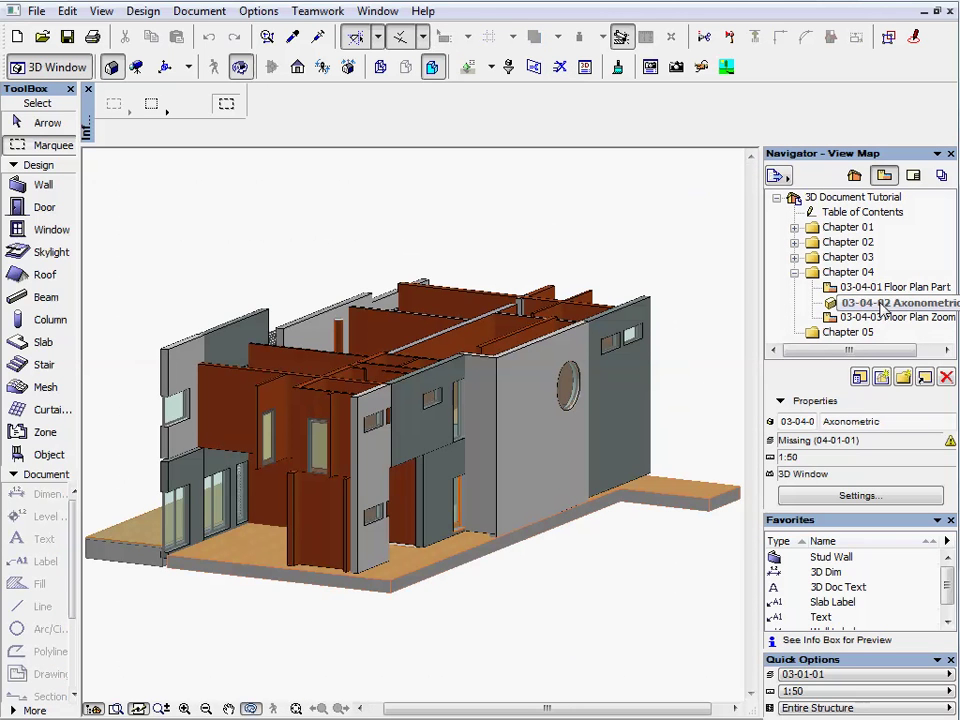
double_click(878, 317)
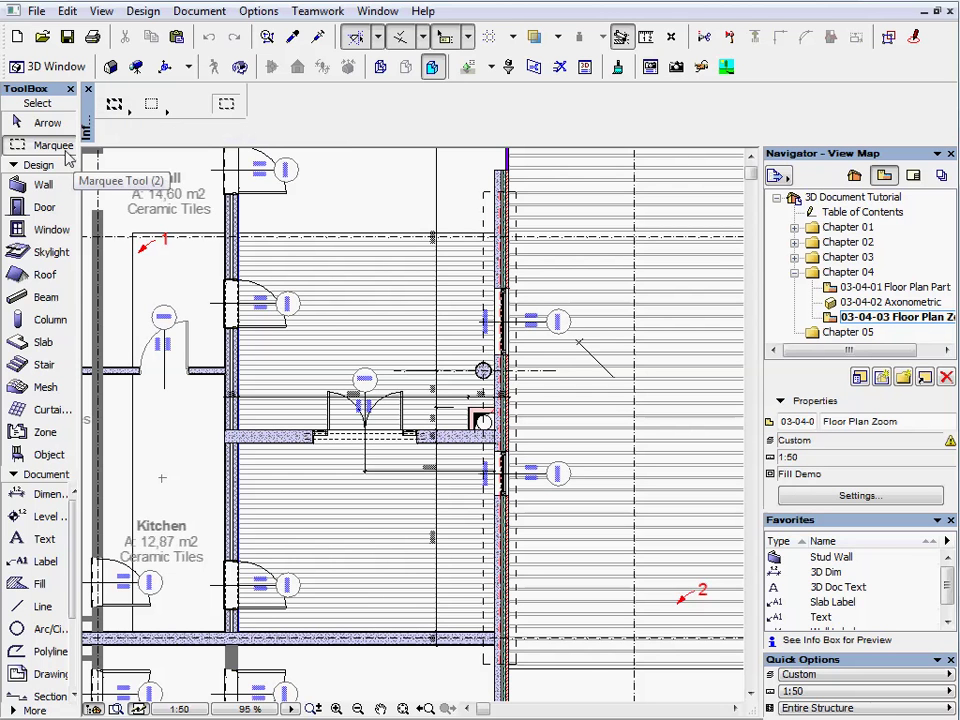
Step: Marquee the area from marker 1 to marker 2 and show only that selection in 3D
click(138, 250)
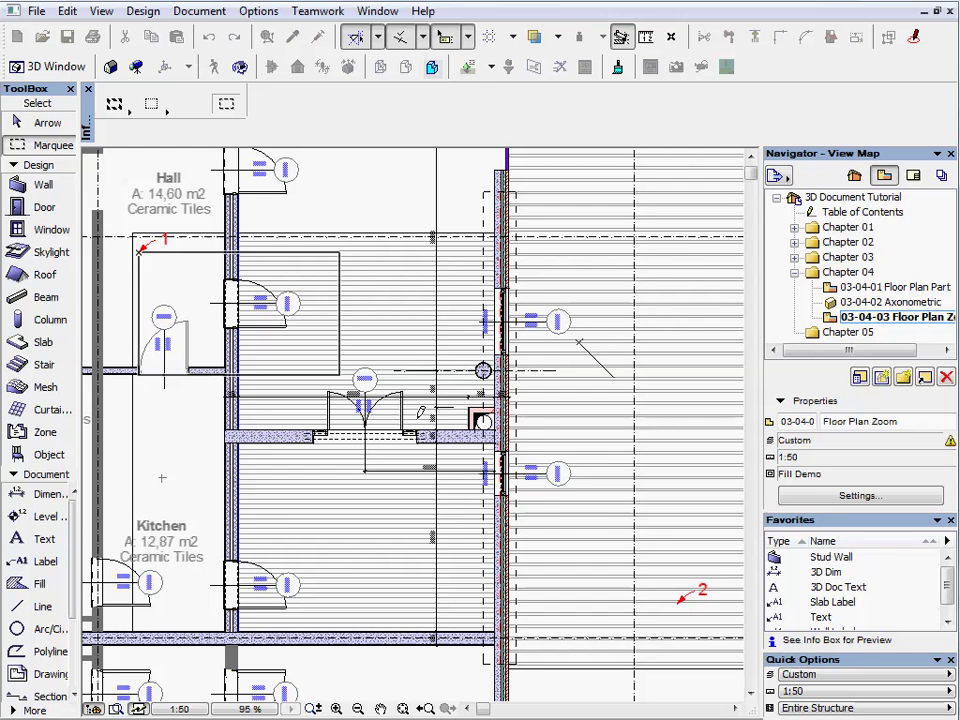
click(677, 598)
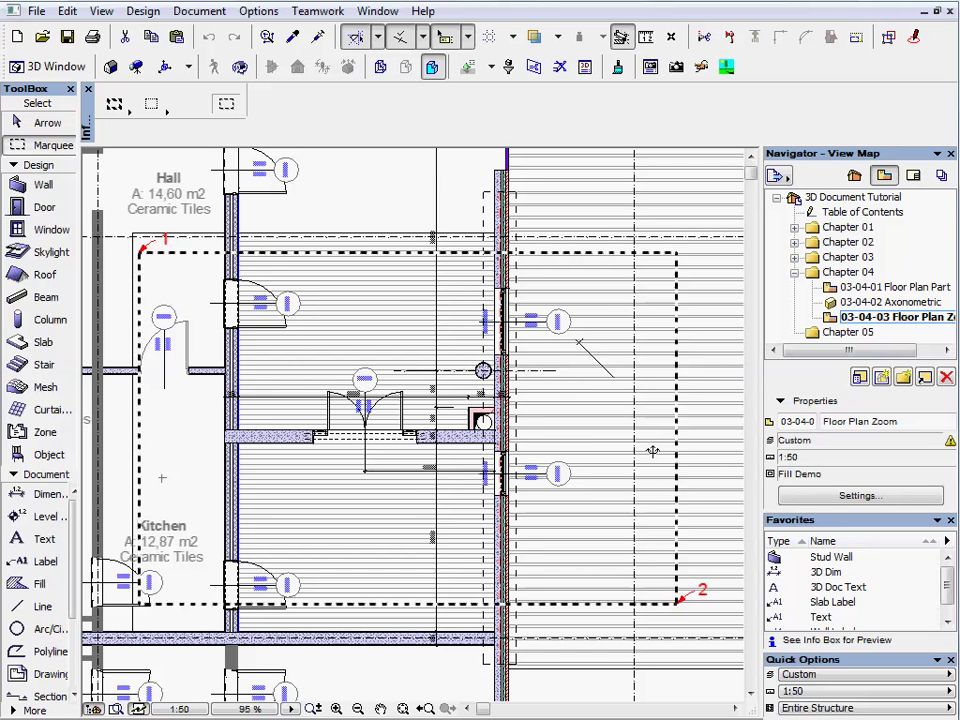
right_click(401, 290)
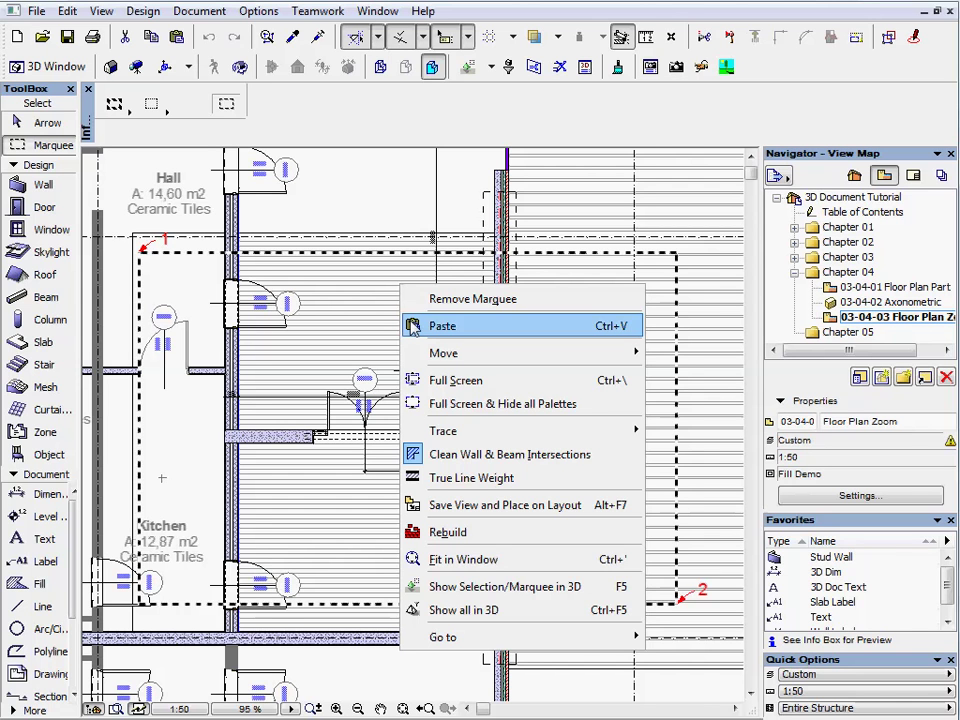
click(524, 591)
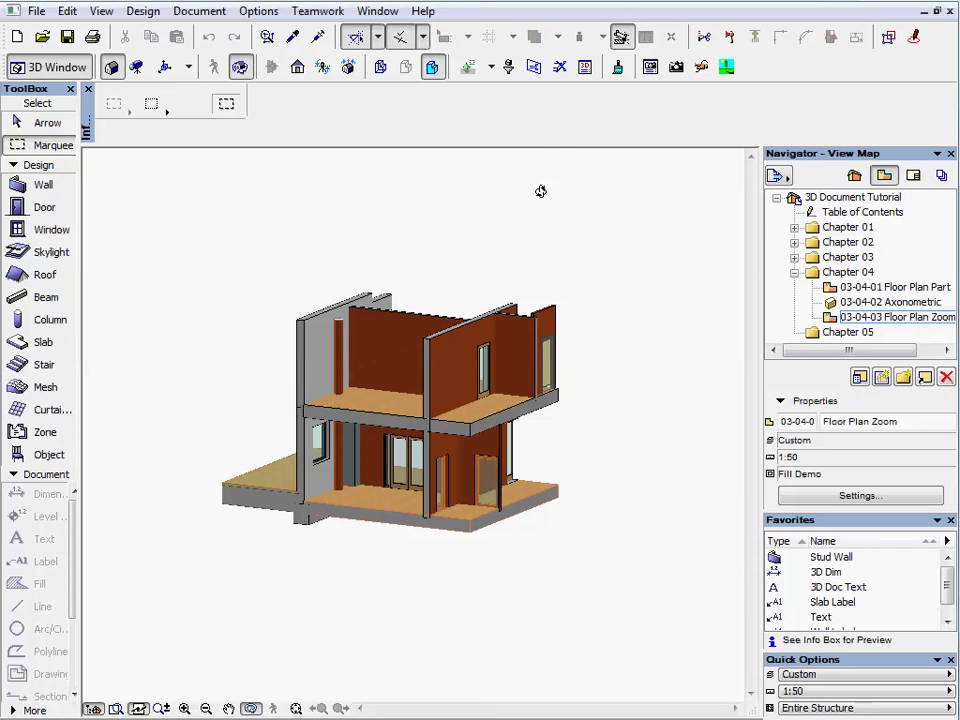
Step: Place a horizontal 3D cutting plane that removes the upper storey, then zoom to fit
click(534, 67)
mouse_move(527, 125)
mouse_down()
mouse_move(510, 186)
mouse_move(430, 210)
mouse_move(338, 219)
mouse_move(522, 212)
mouse_move(521, 154)
mouse_move(528, 250)
mouse_up()
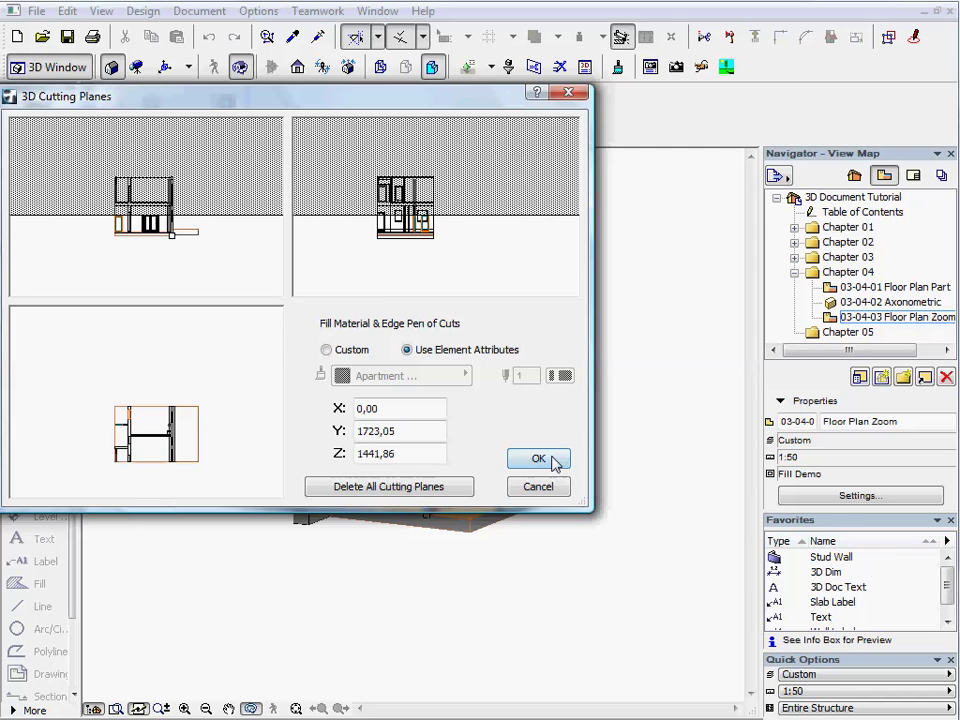
click(538, 459)
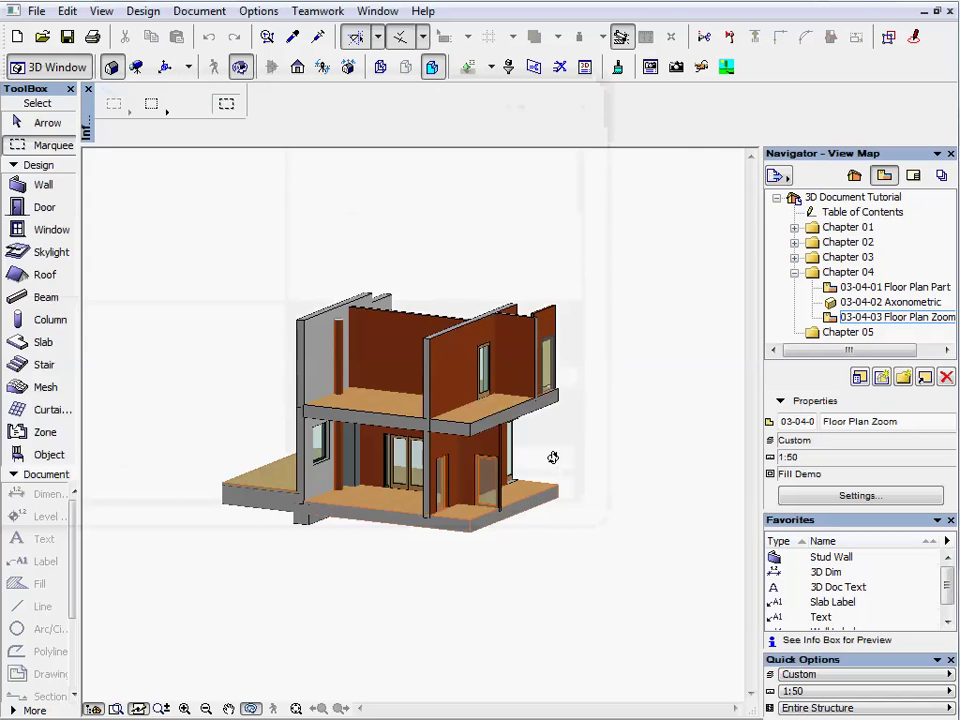
click(560, 68)
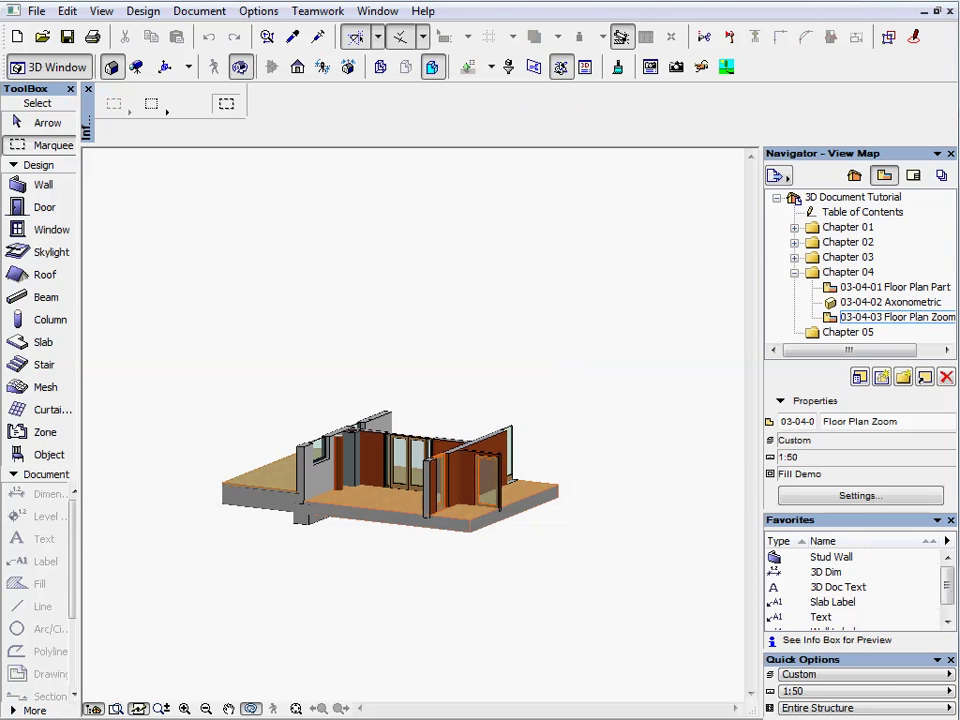
middle_click(553, 348)
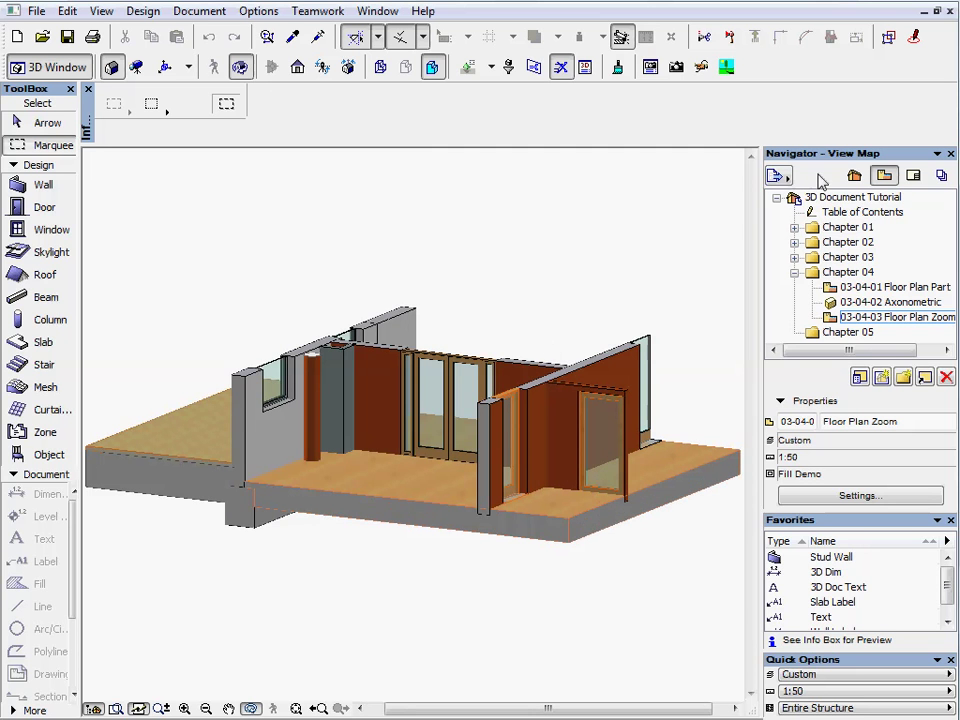
Step: Capture the 3D window as a new 3D document with ID 01, named Axonometric
click(853, 176)
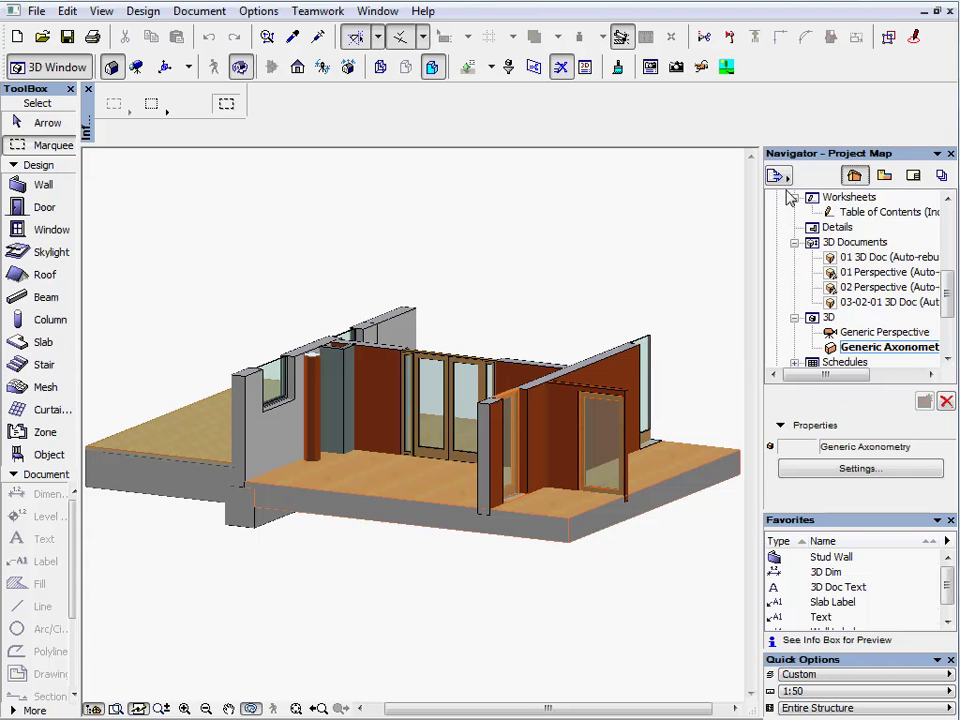
right_click(458, 202)
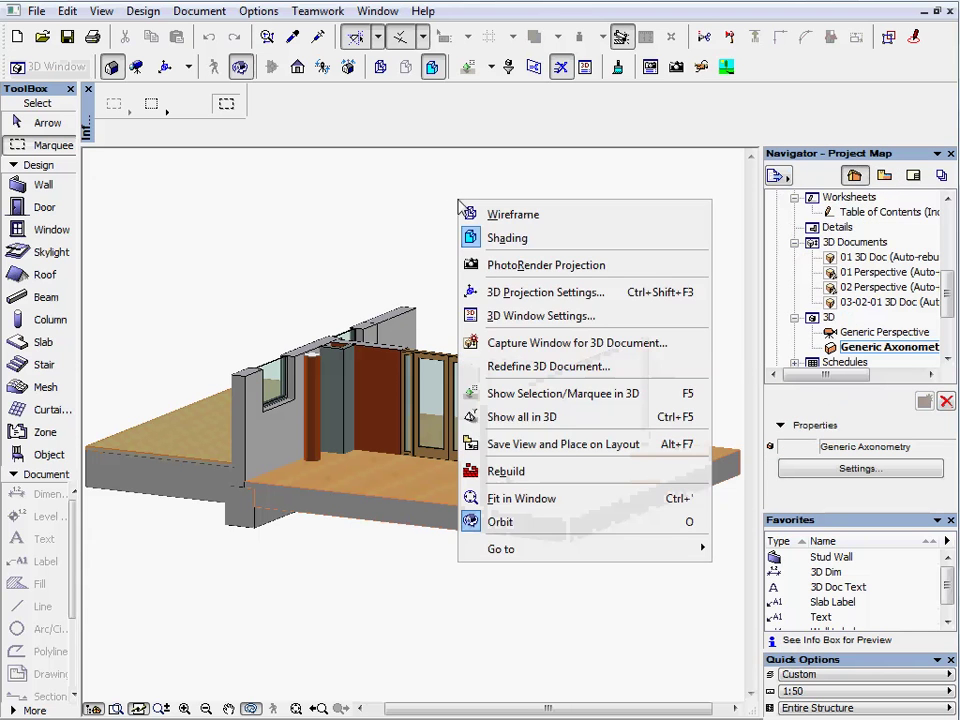
click(548, 343)
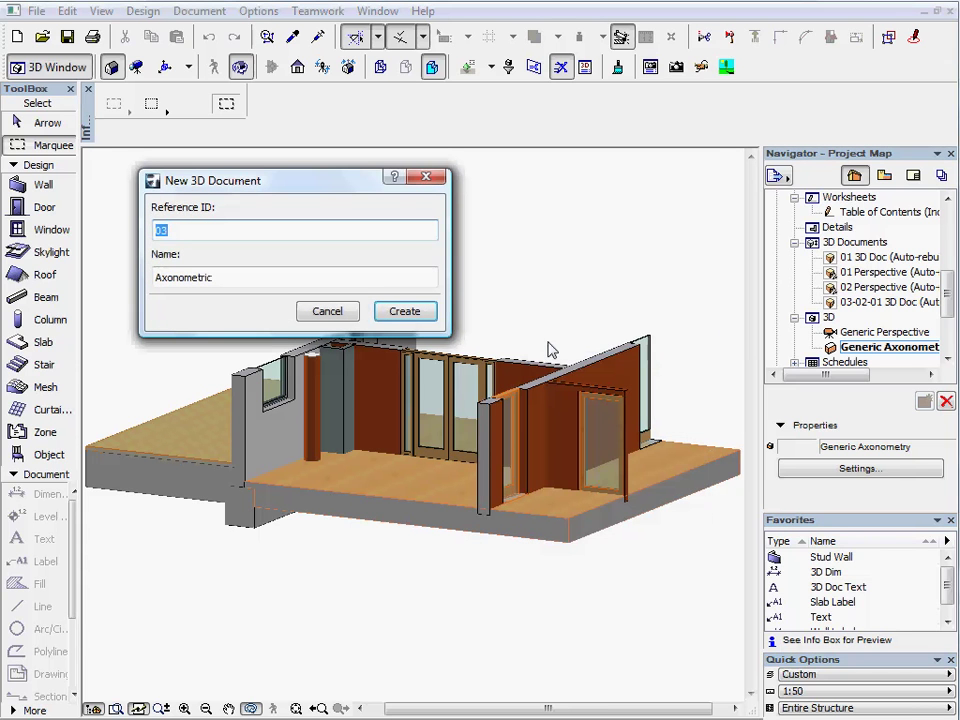
text(01)
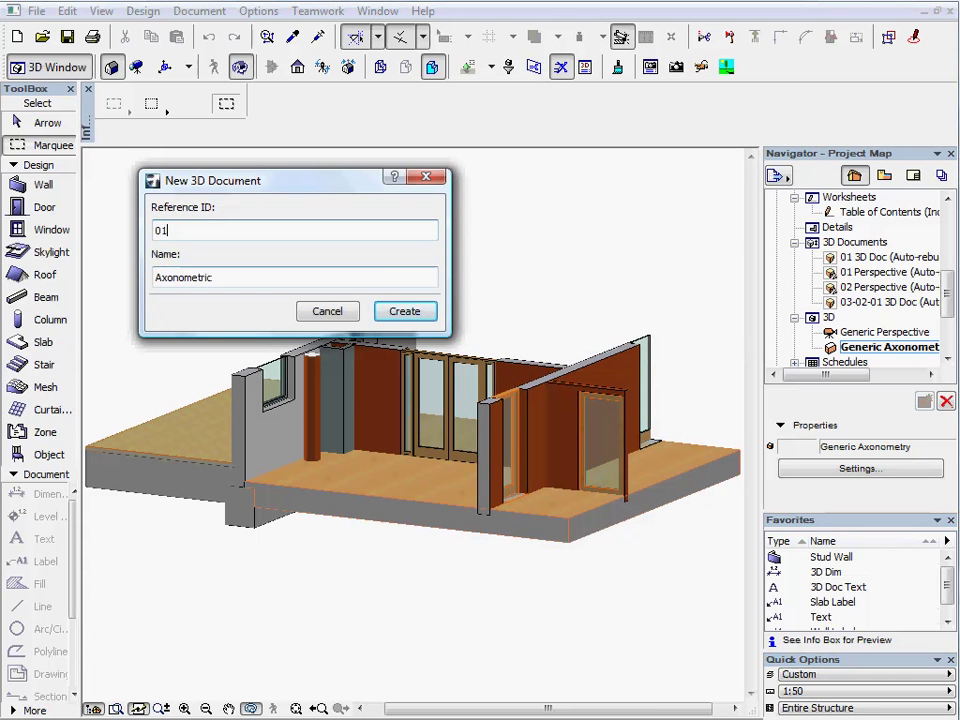
click(415, 313)
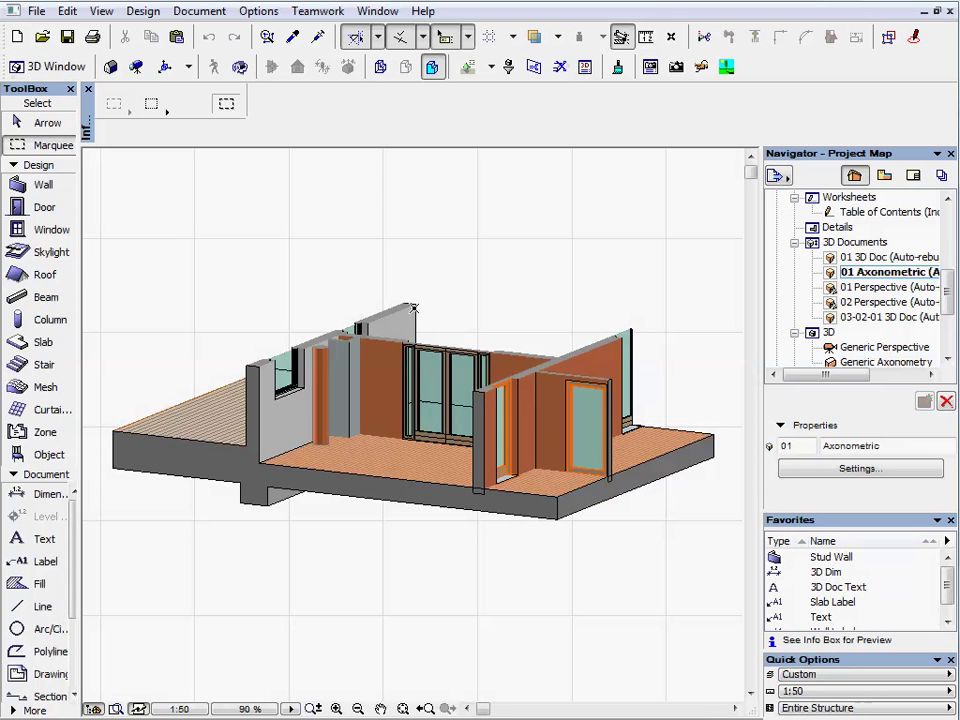
Step: Exclude columns from the 01 Axonometric document's 3D element filter, then reopen its settings
scroll(311, 452, up, 5)
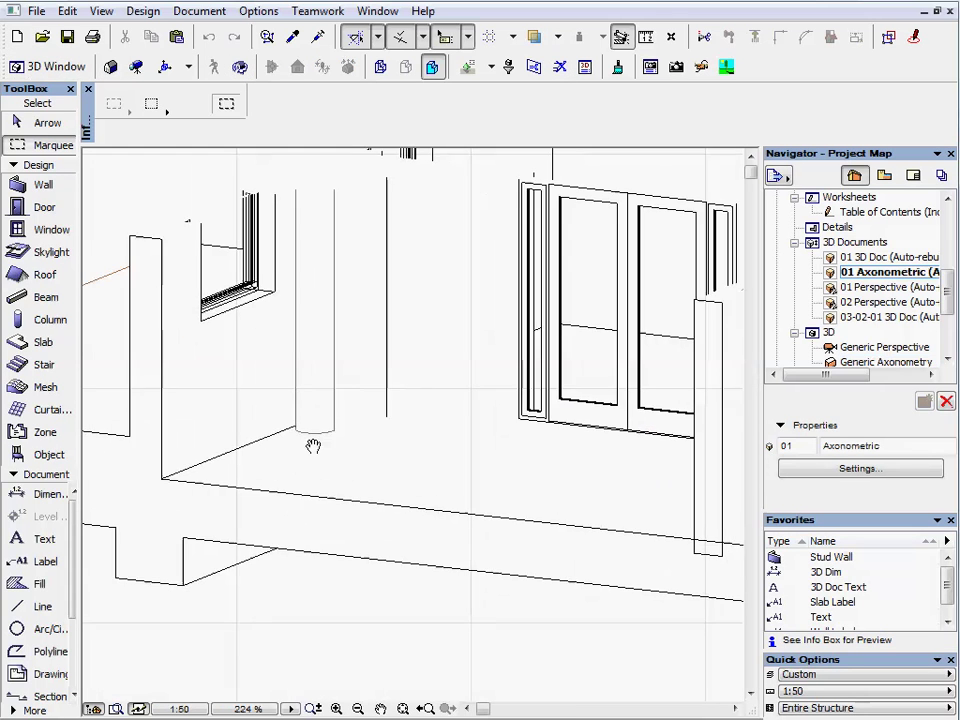
scroll(345, 432, down, 1)
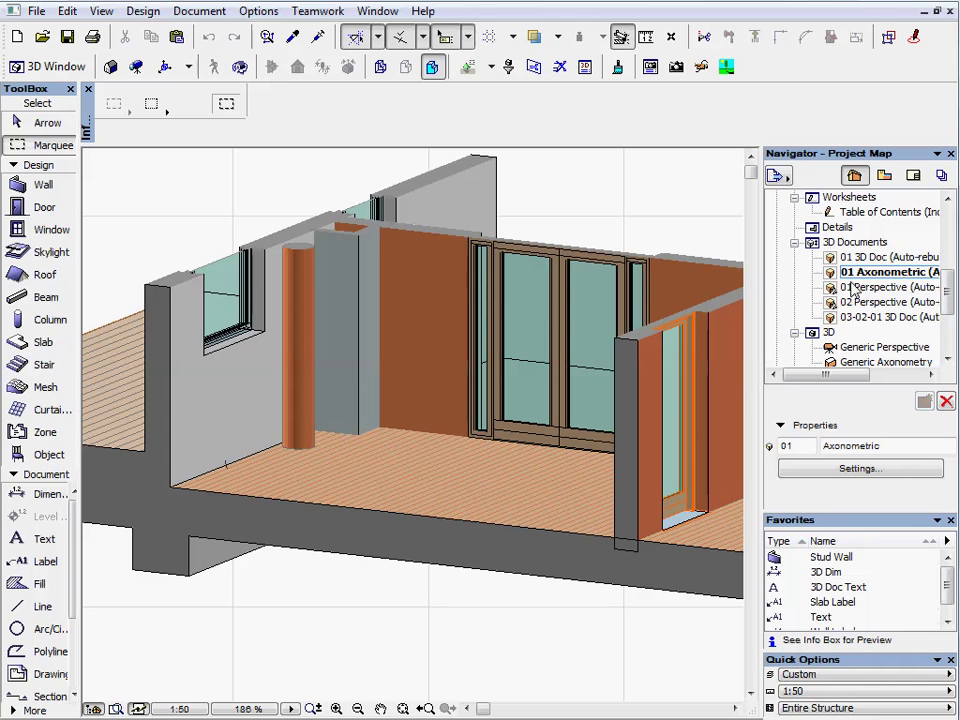
click(880, 472)
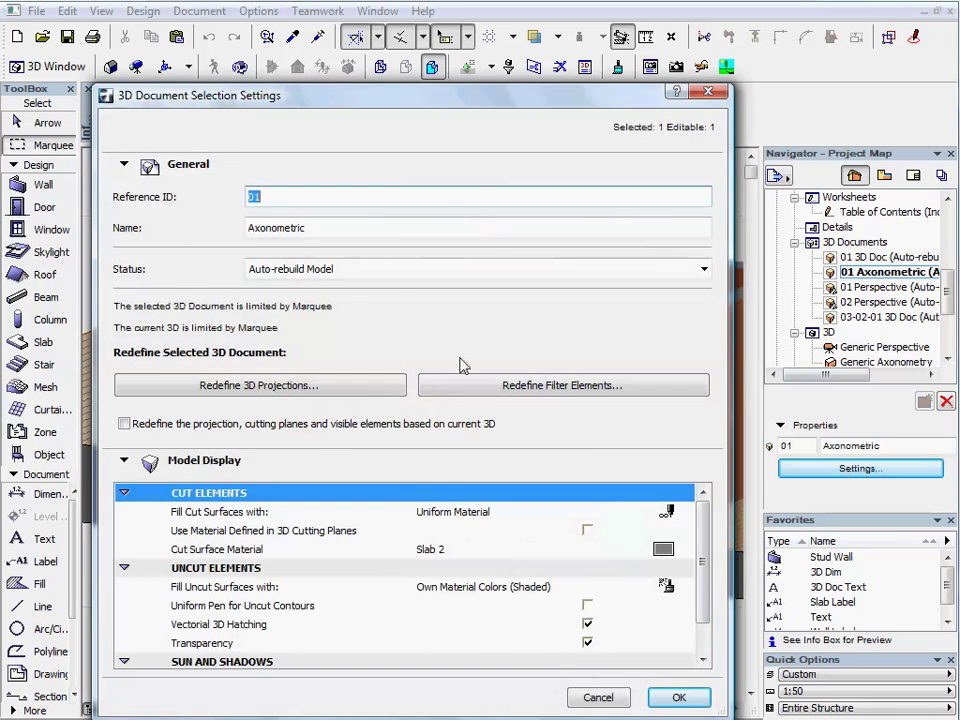
click(477, 388)
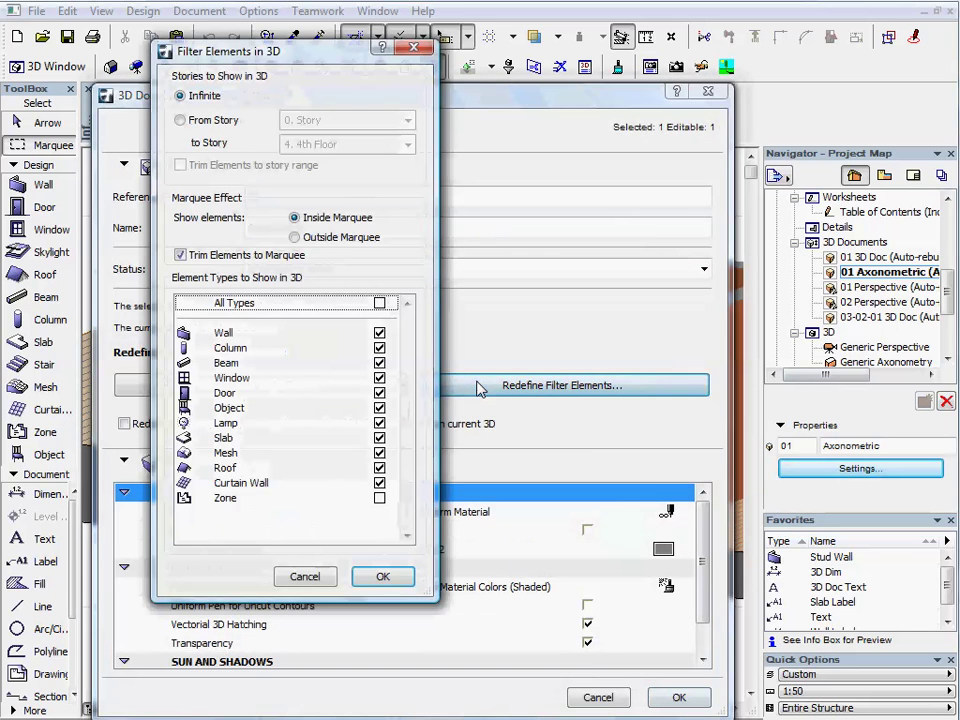
click(379, 348)
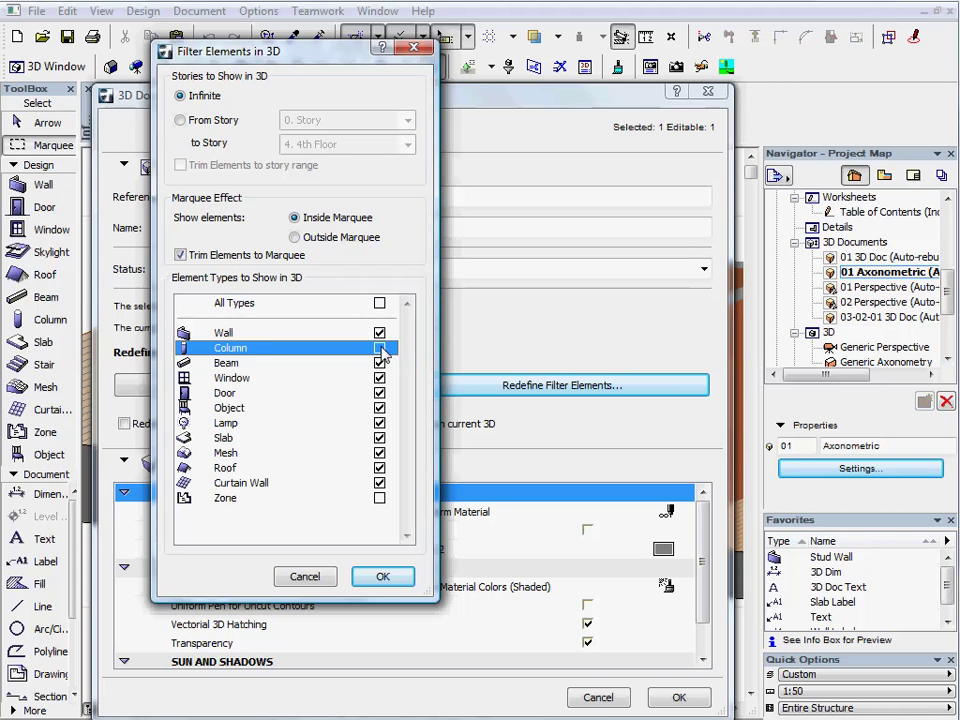
click(383, 577)
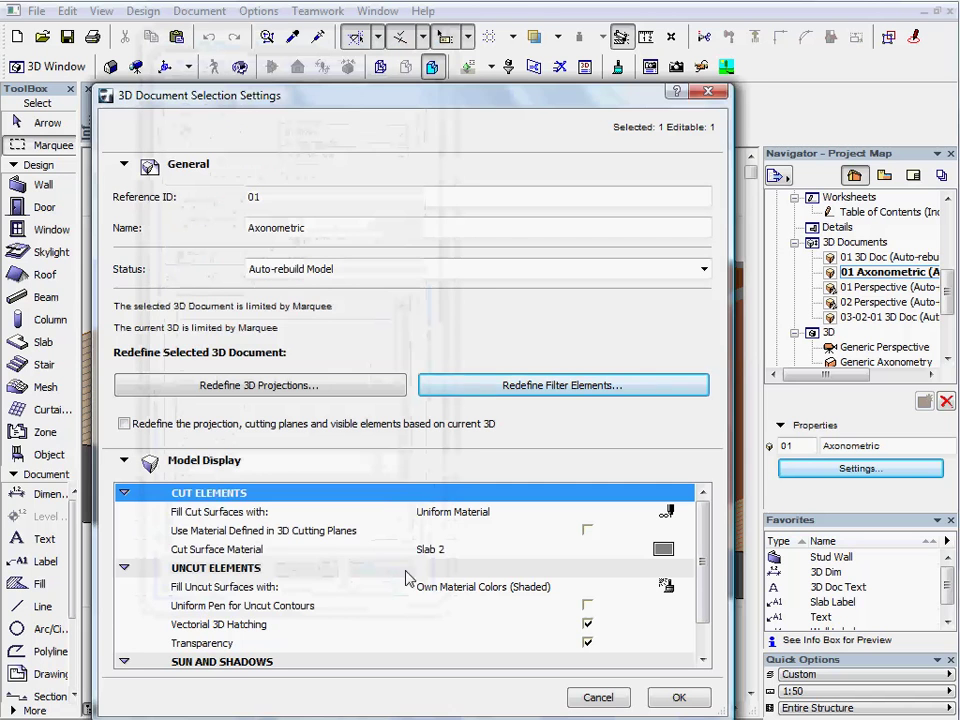
click(679, 697)
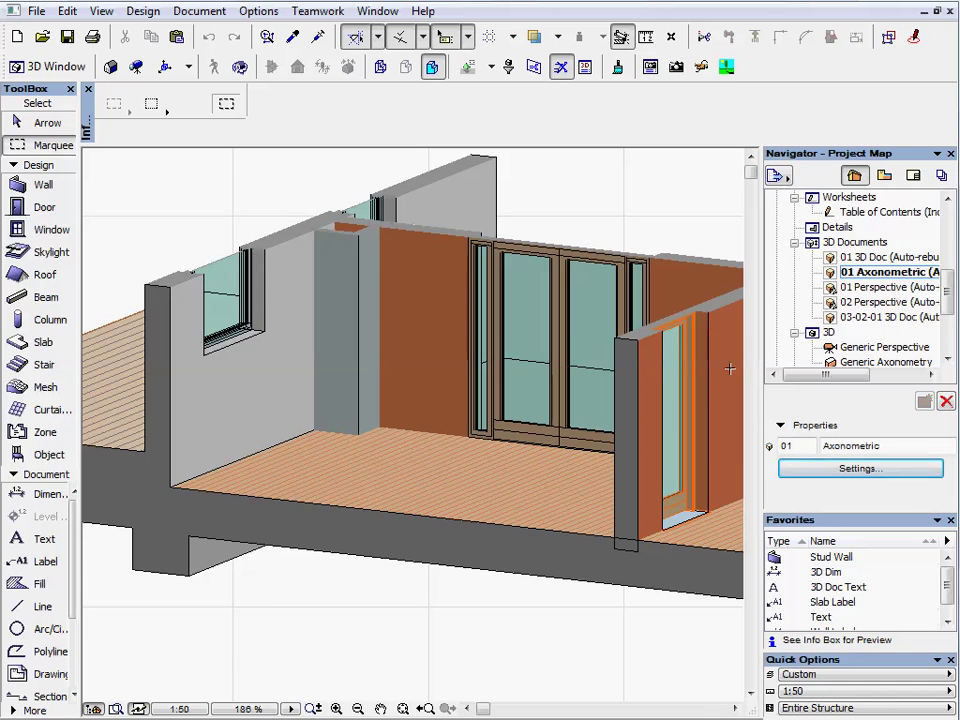
click(845, 470)
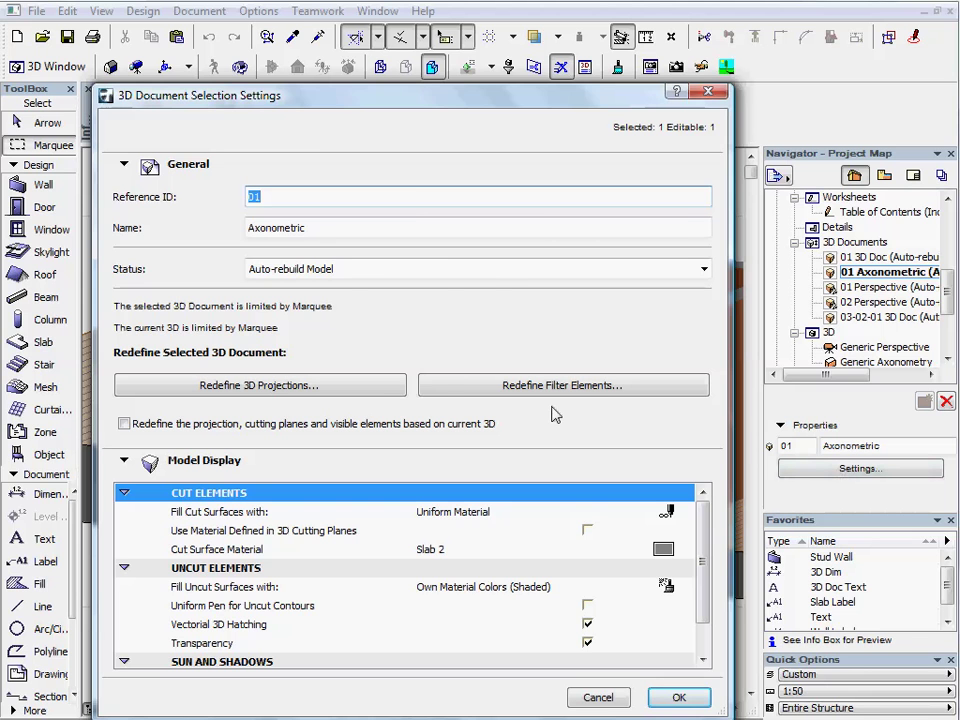
Step: Move the document's sun to 150° azimuth at 35° altitude in the 3D projection settings
click(388, 386)
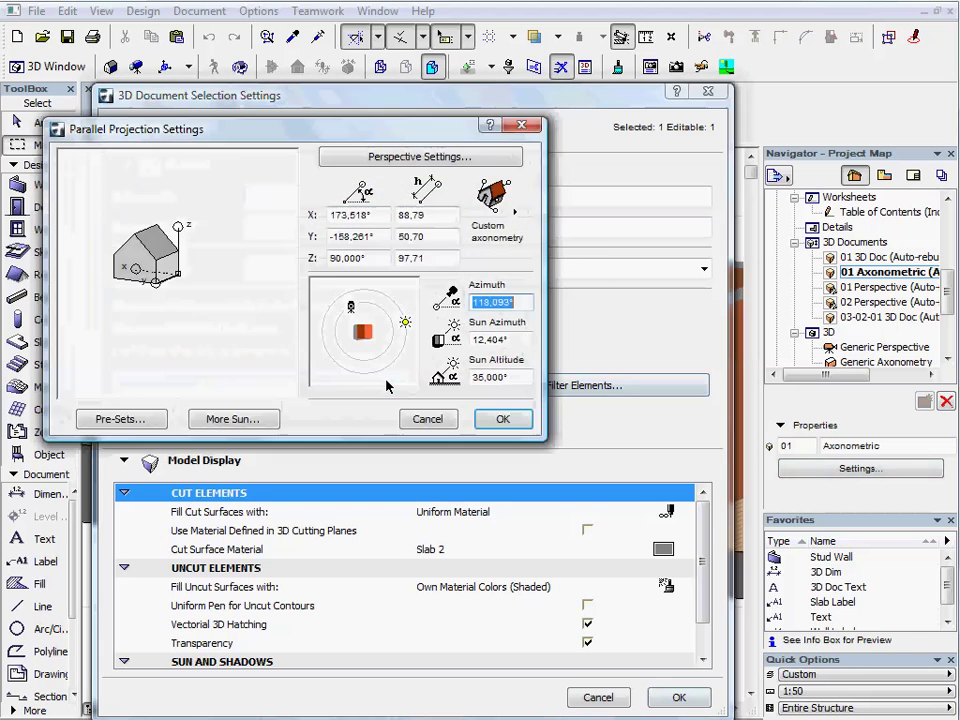
click(378, 312)
drag(378, 312, 341, 323)
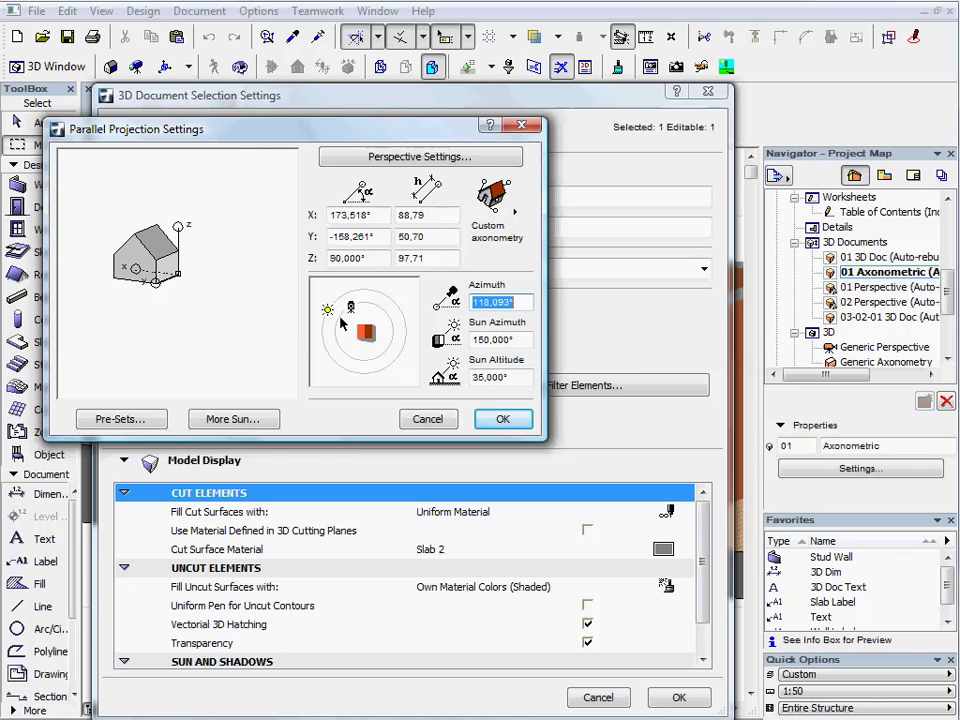
click(505, 420)
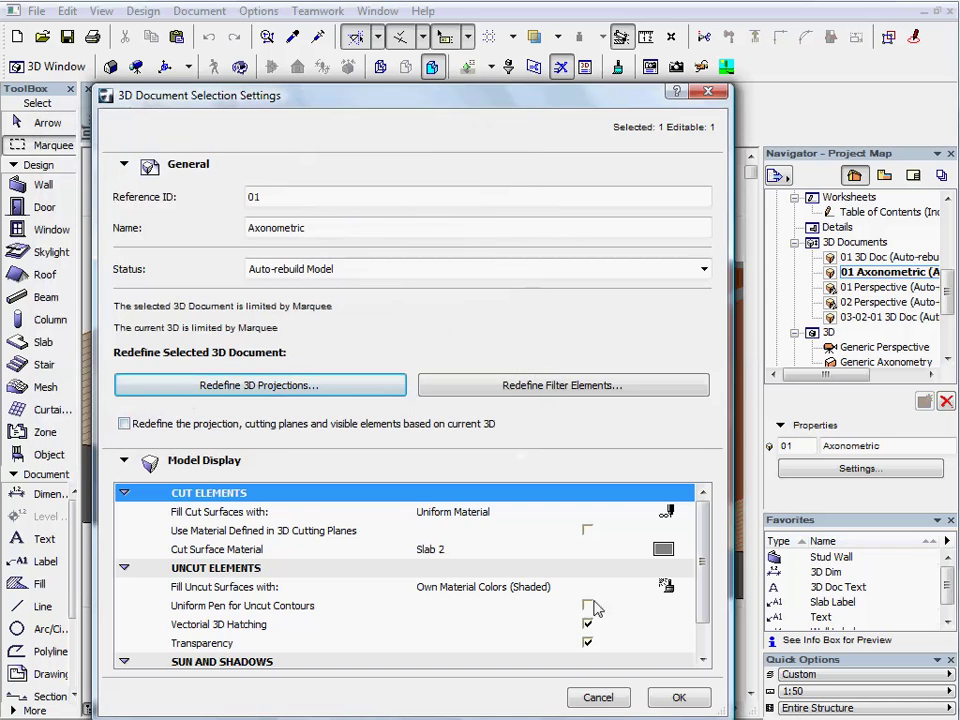
click(676, 698)
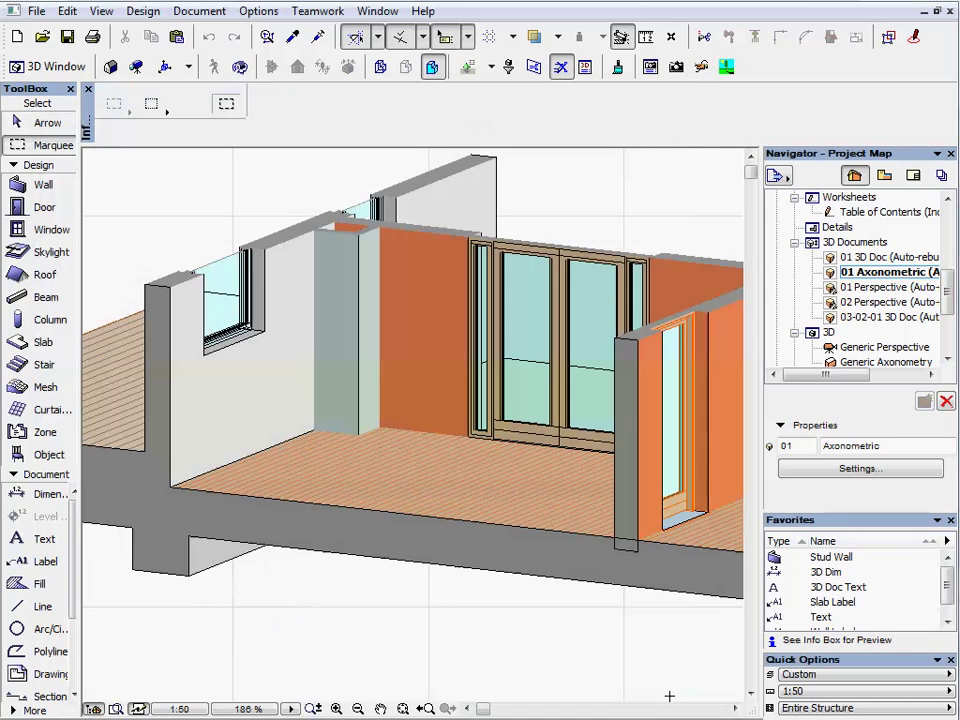
Step: Set Fill Cut Surfaces to 'Cut Fills - as in Settings' and zoom in to check the hatching
click(850, 470)
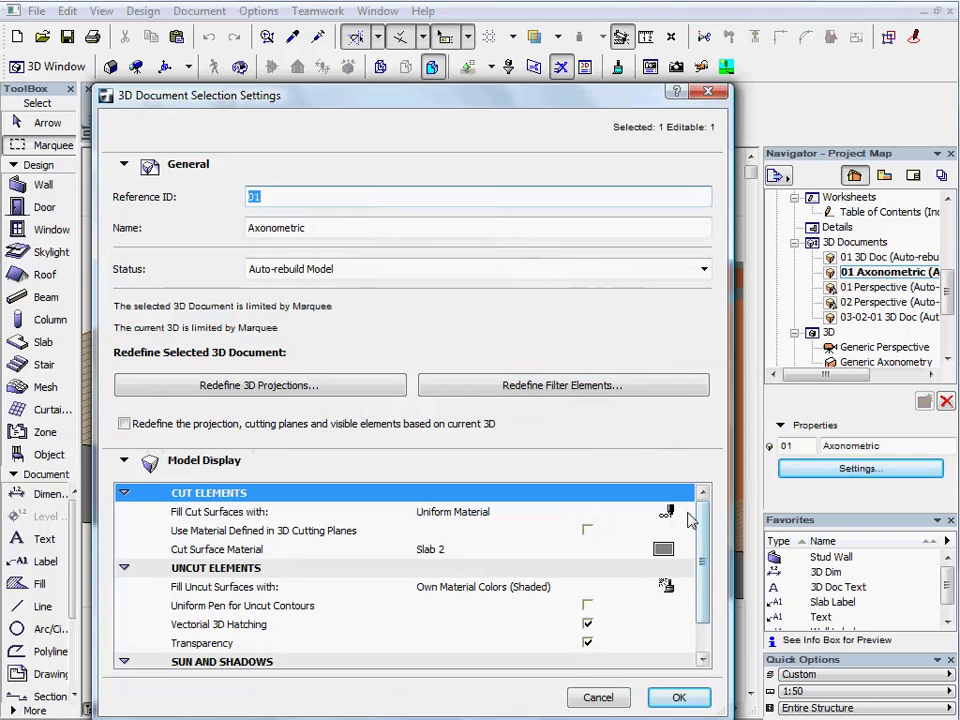
click(686, 513)
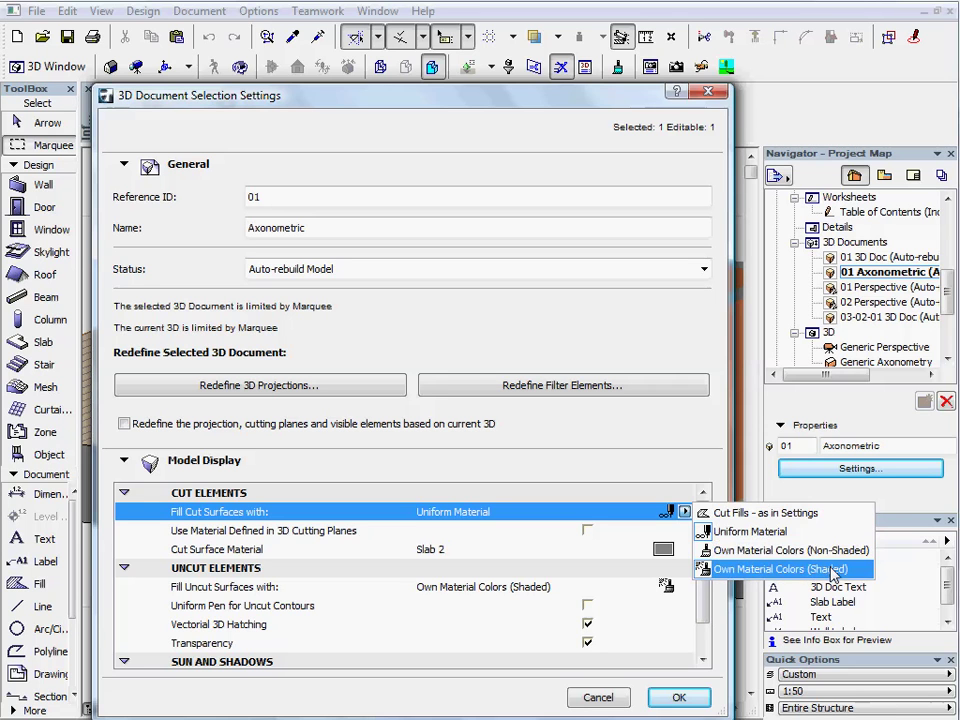
click(840, 515)
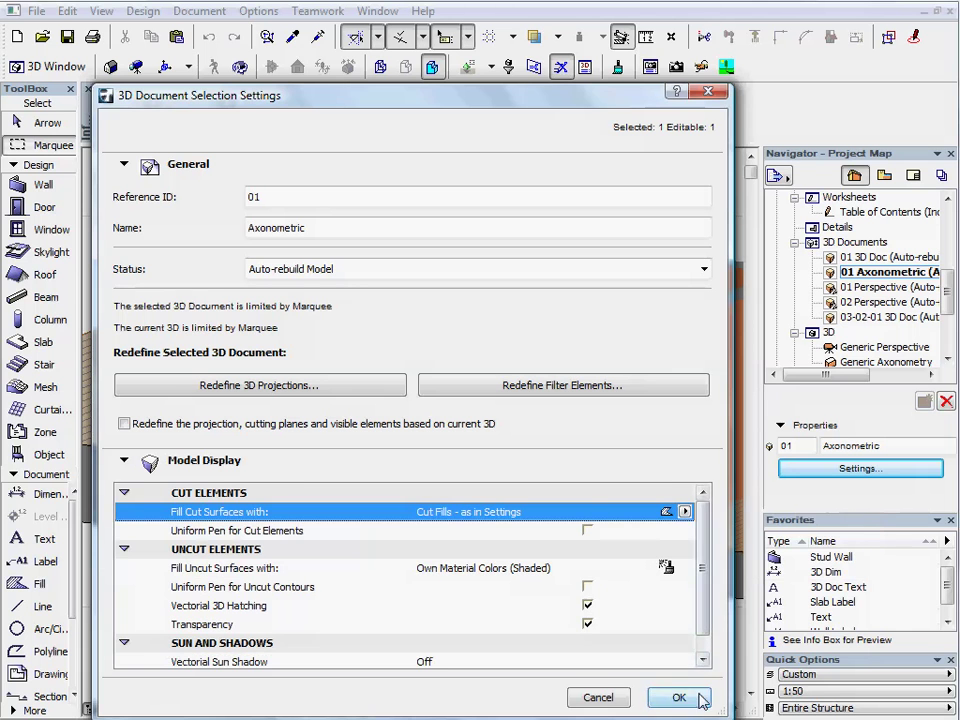
click(684, 698)
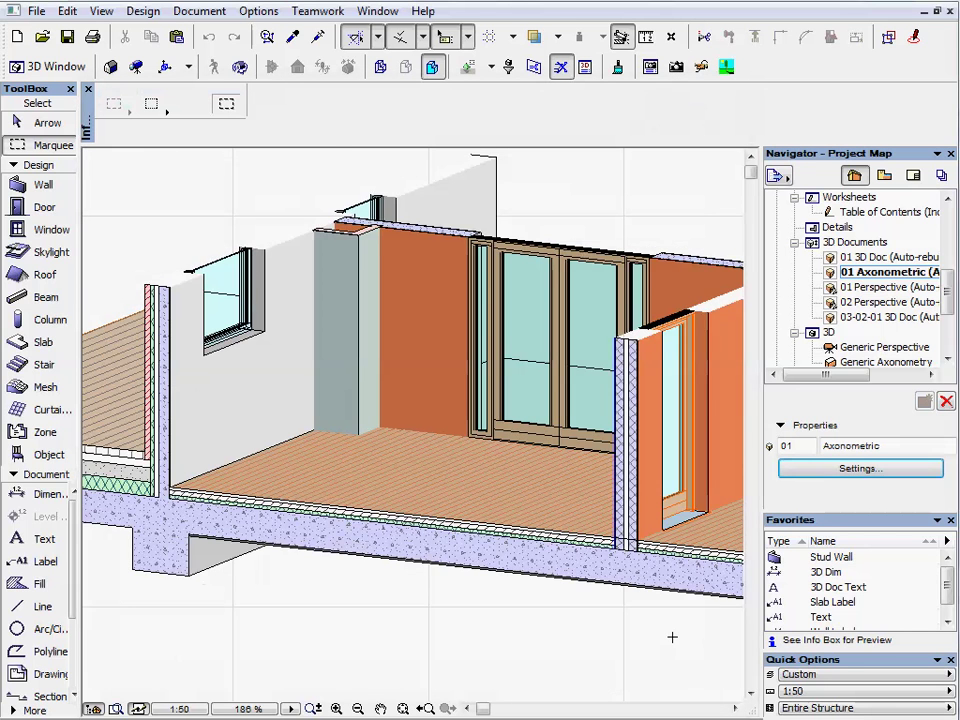
scroll(375, 558, up, 4)
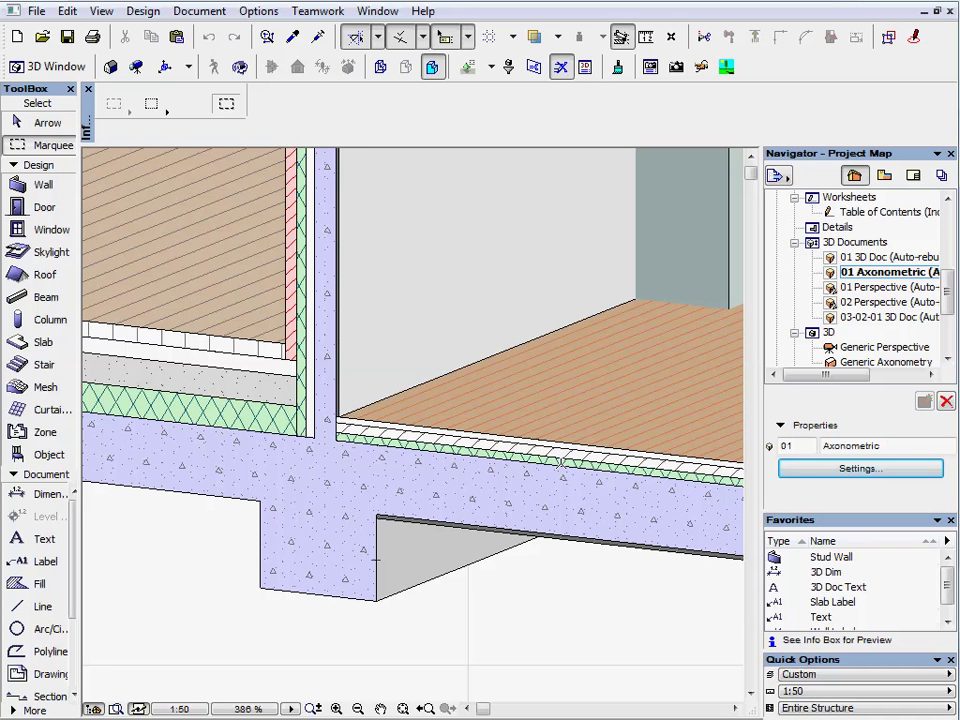
scroll(443, 448, down, 3)
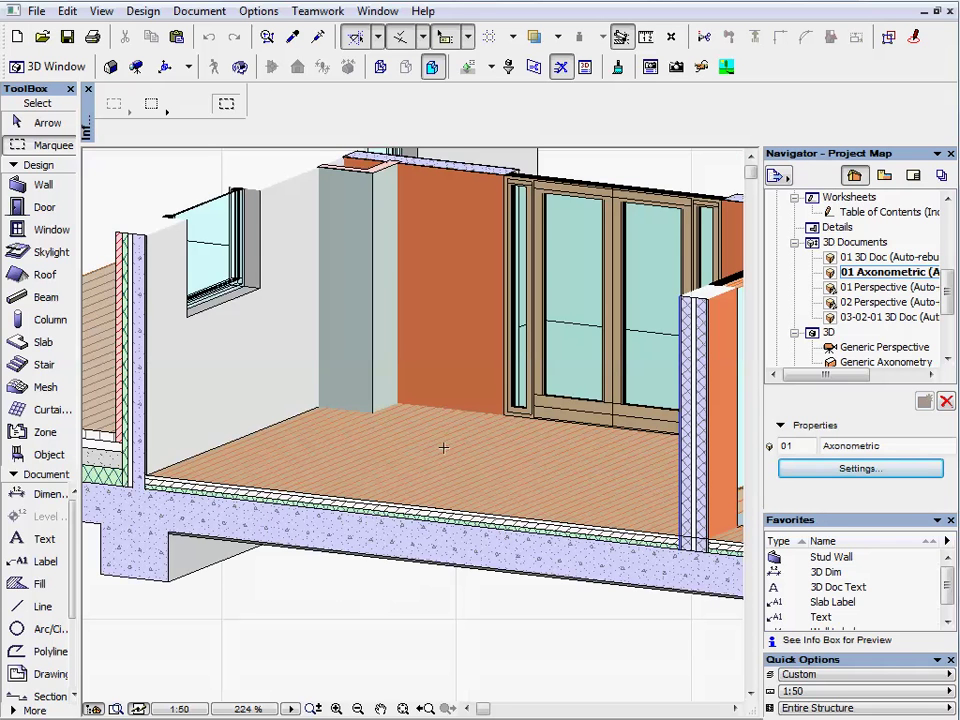
Step: Try the uncut surface fill and uniform contour pen options, leaving them unchanged
click(870, 470)
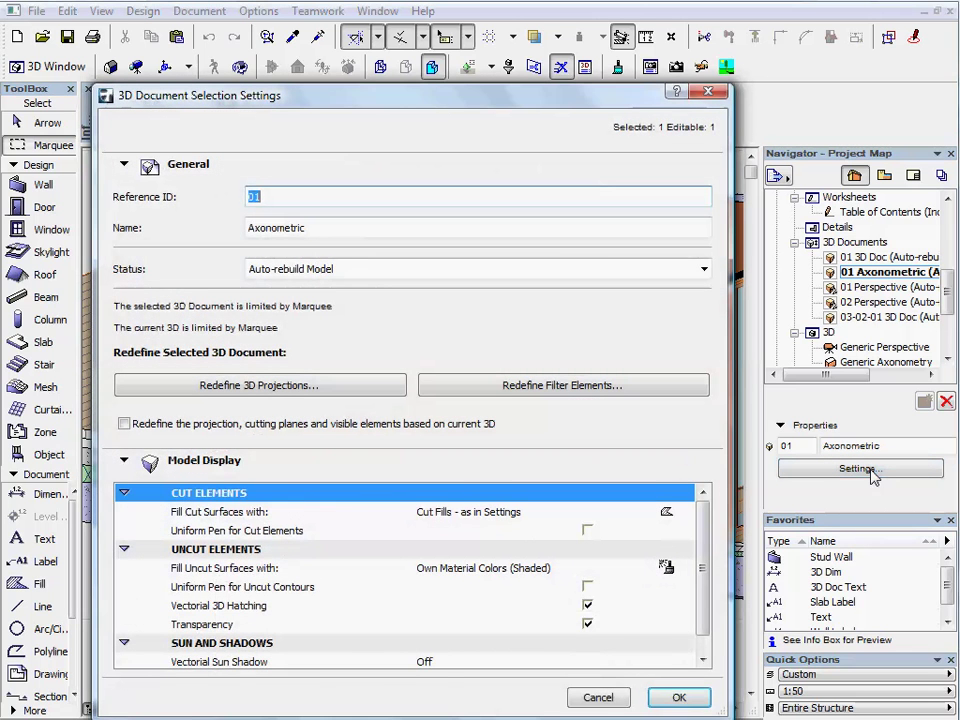
click(671, 568)
click(684, 570)
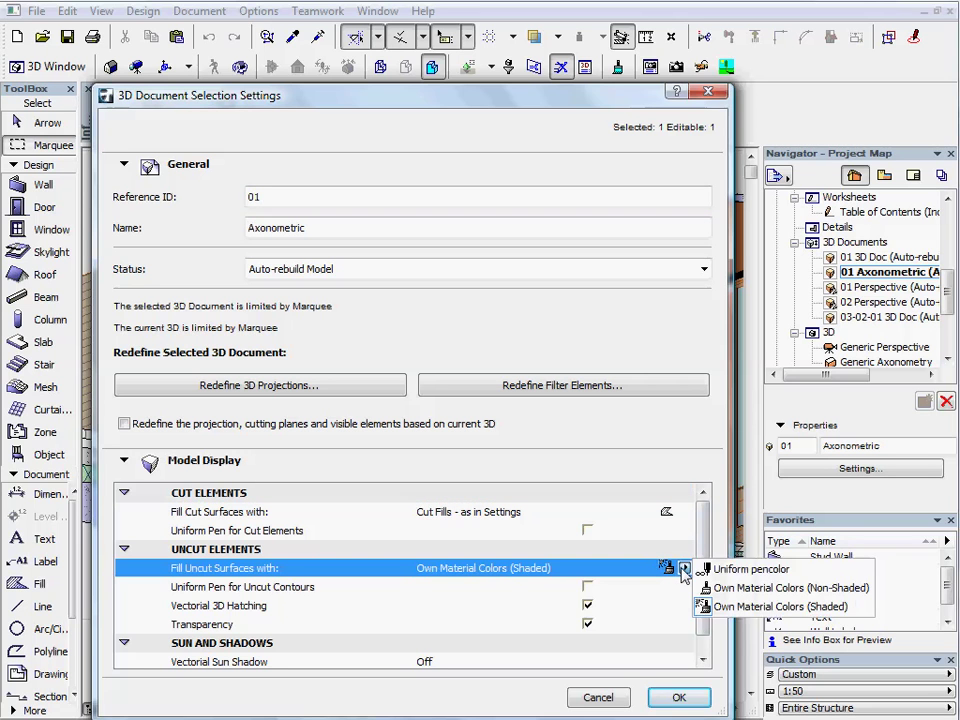
click(684, 570)
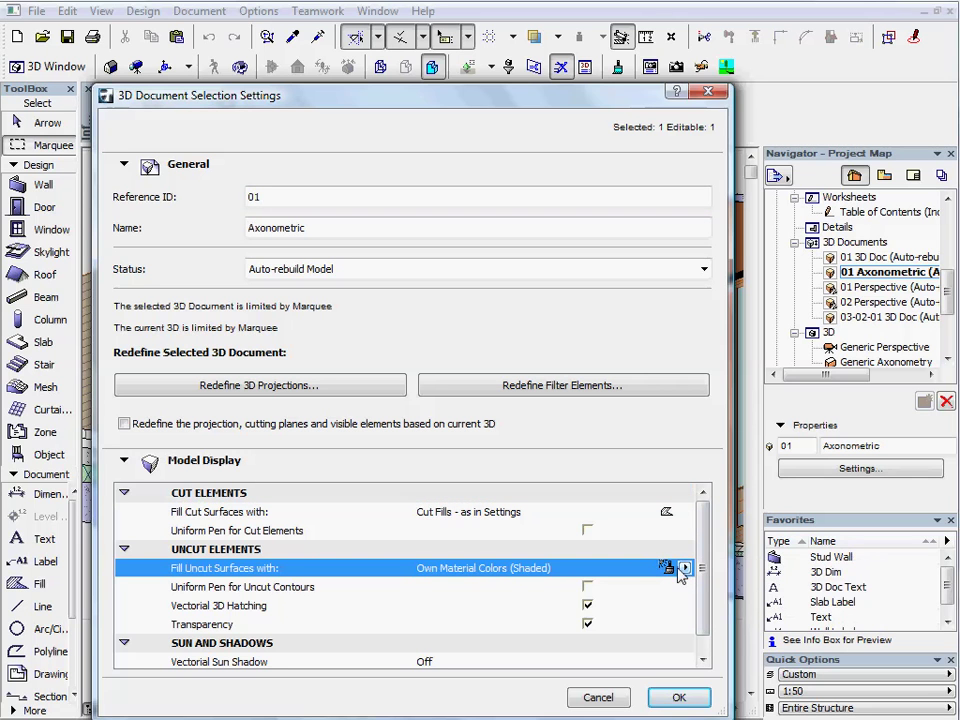
click(588, 587)
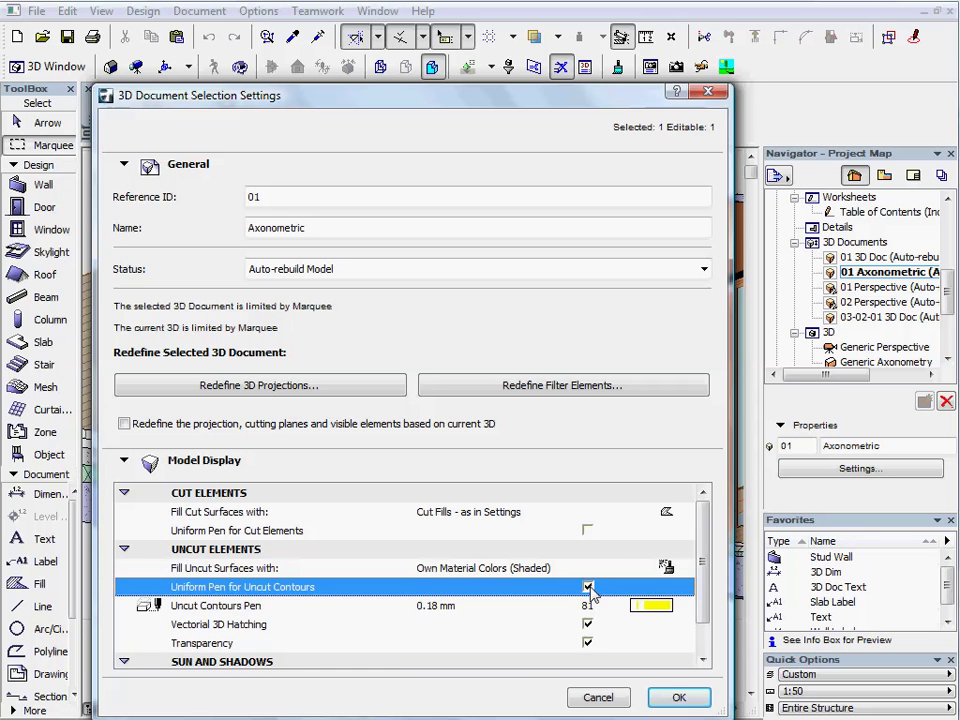
click(588, 587)
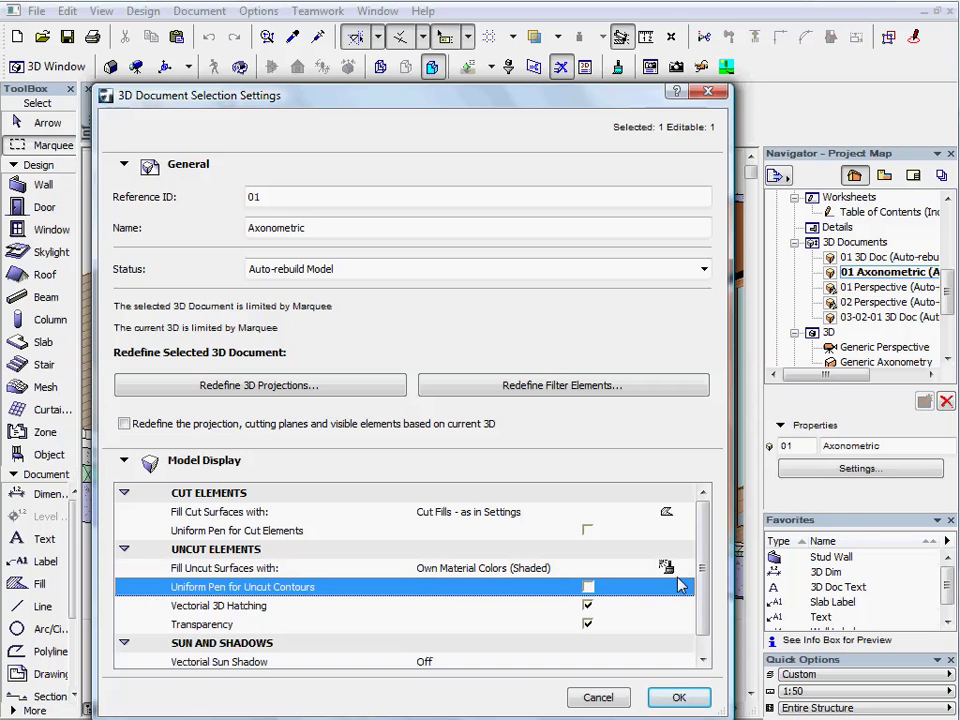
click(702, 660)
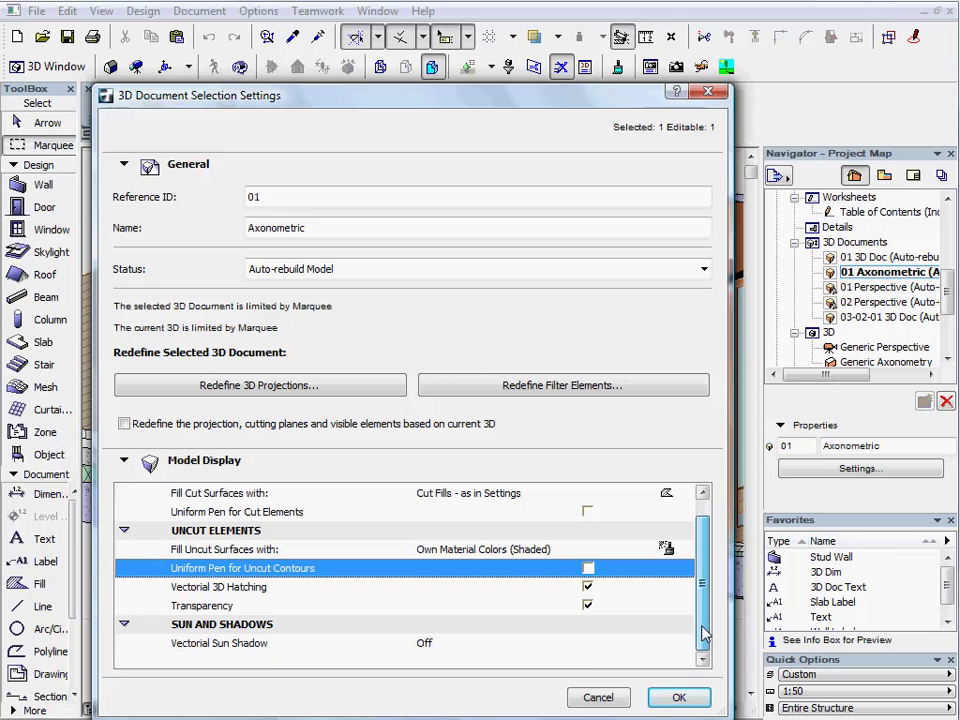
Step: Set Vectorial Sun Shadow to Contours Off and apply it to the 3D view
click(597, 643)
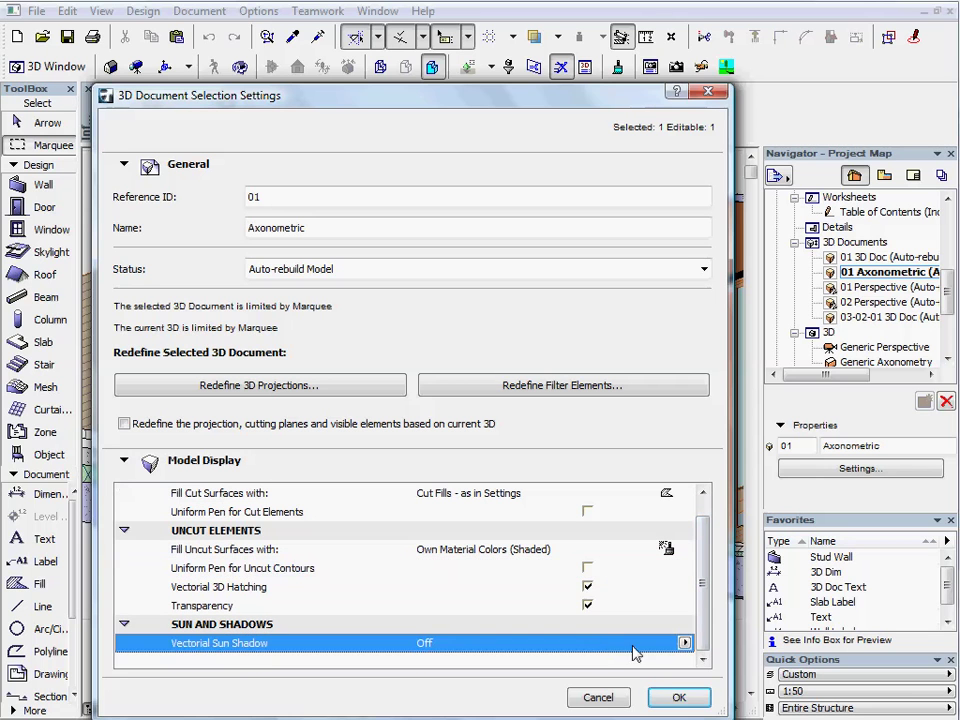
click(685, 643)
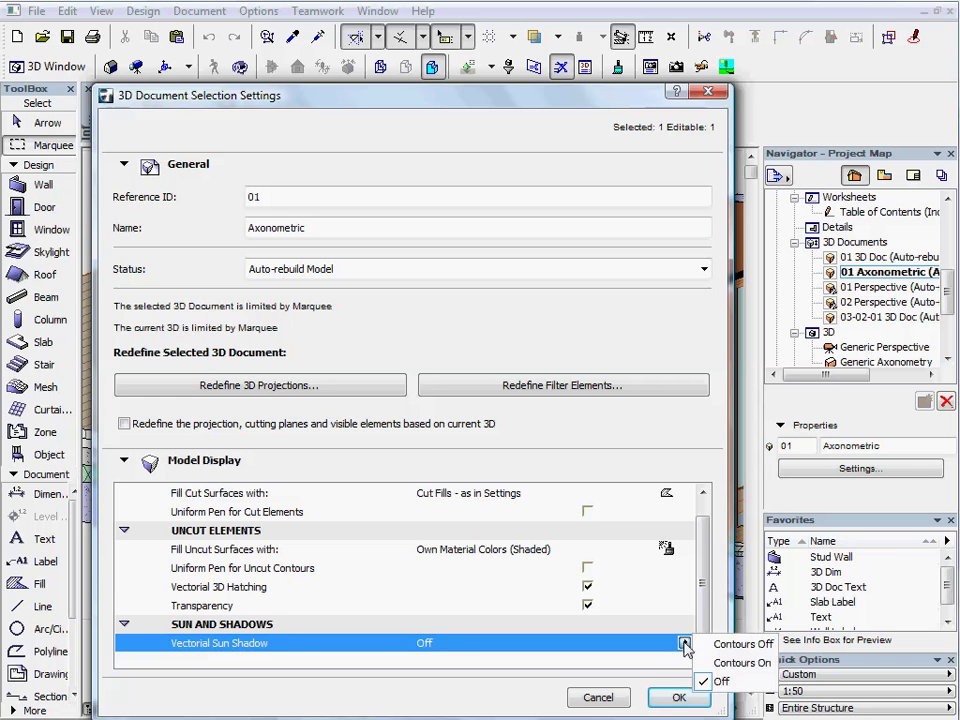
click(730, 645)
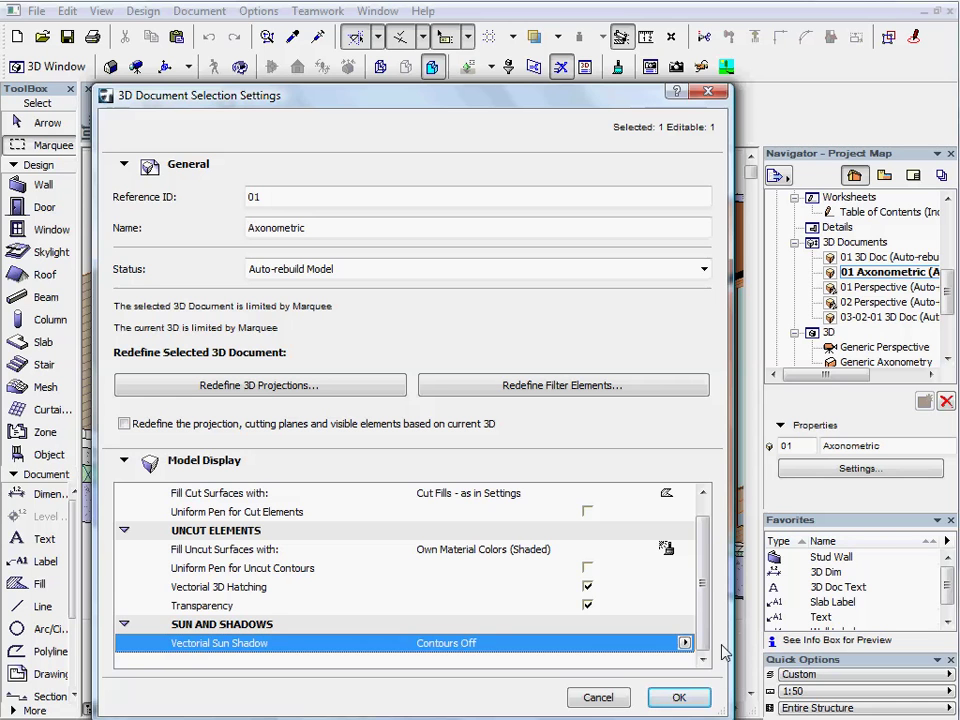
click(675, 698)
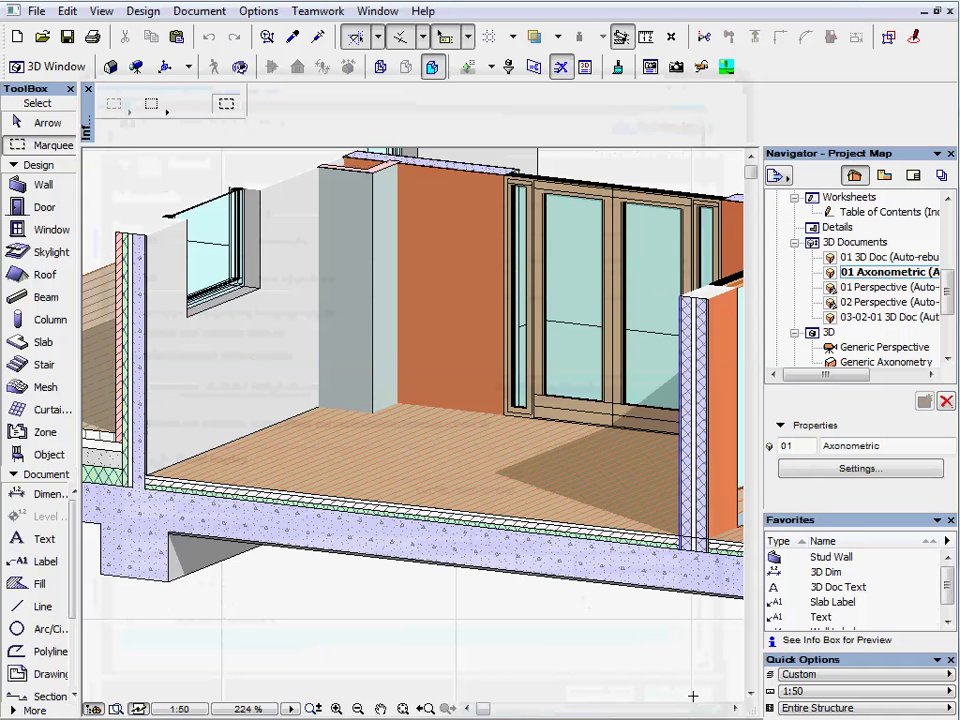
scroll(484, 493, down, 3)
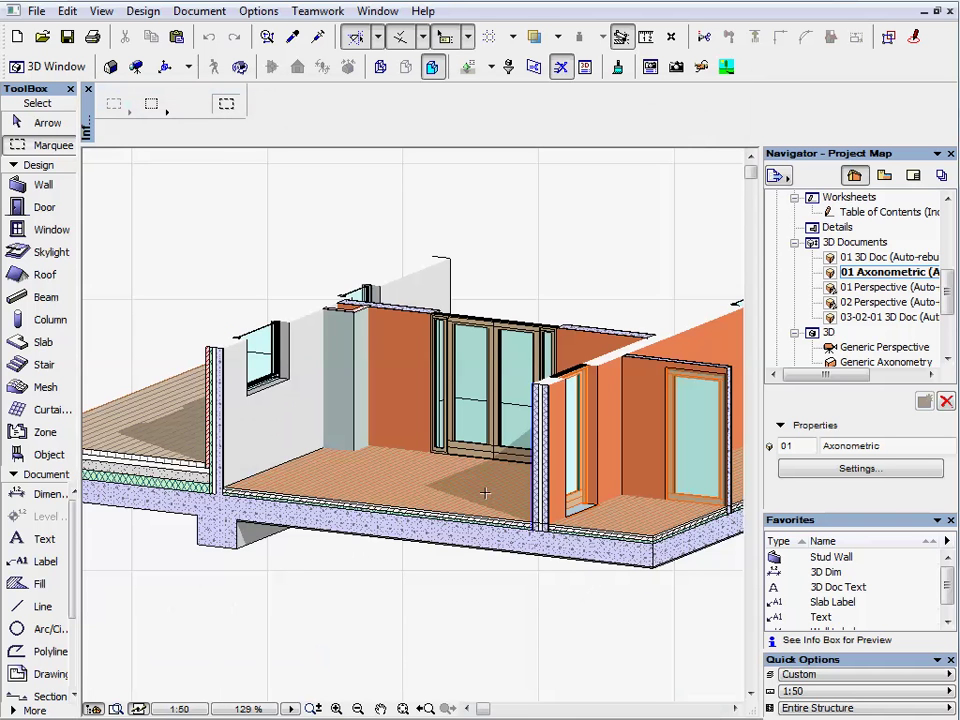